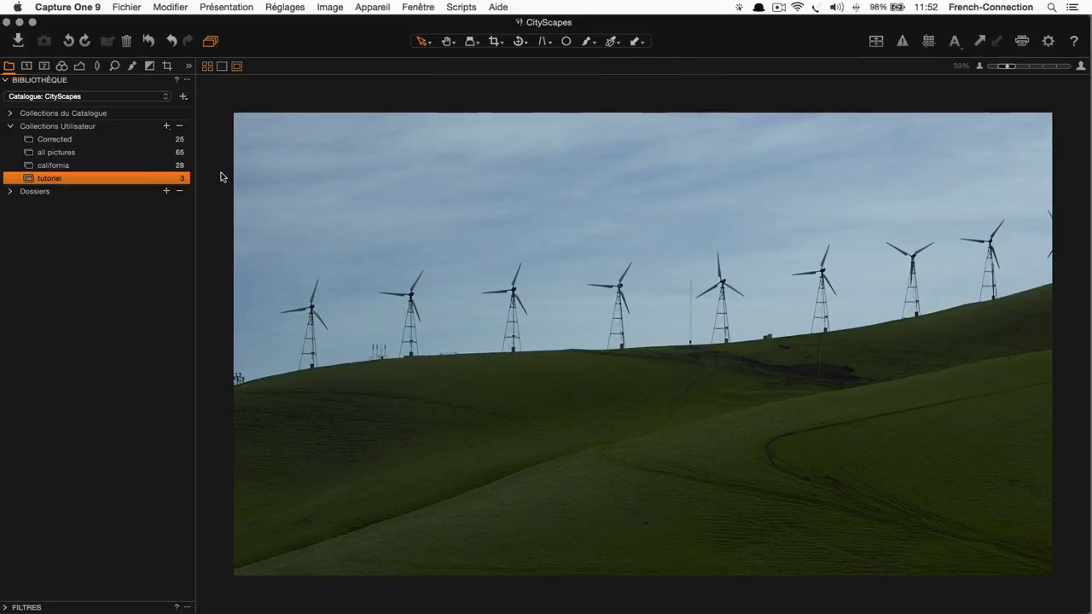
# - Select the grass's green range in the basic colour editor, isolate that range in the preview, and widen it toward yellow
pyautogui.click(61, 66)
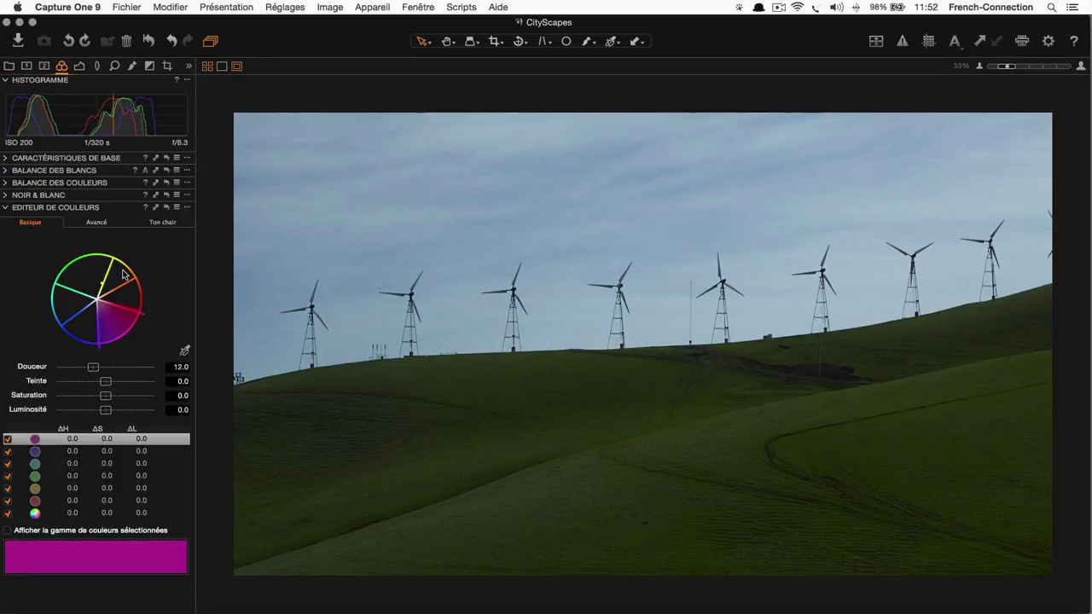
pyautogui.click(184, 351)
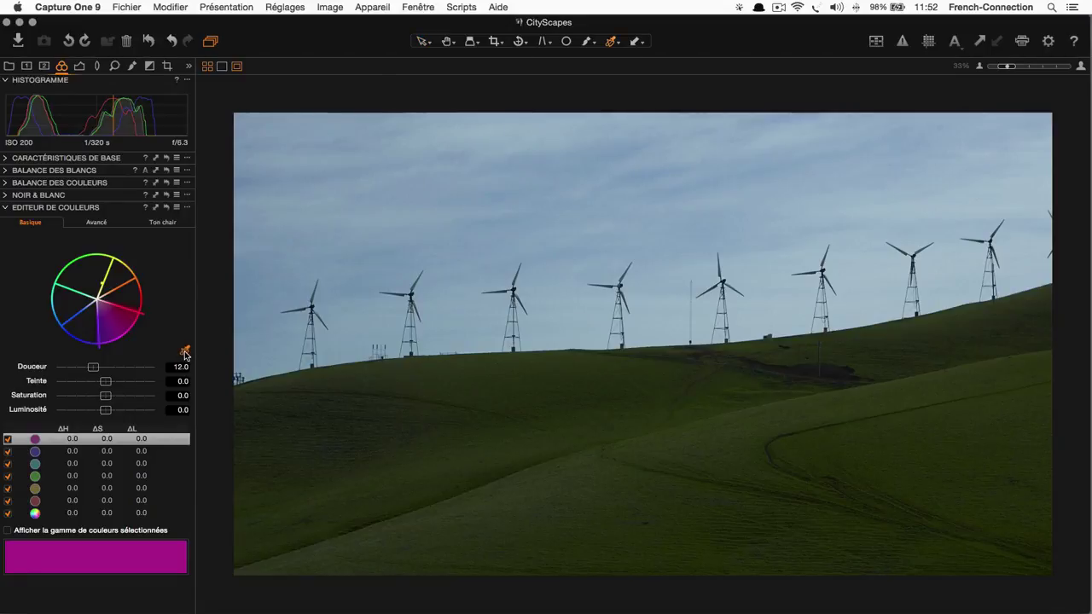
pyautogui.click(528, 394)
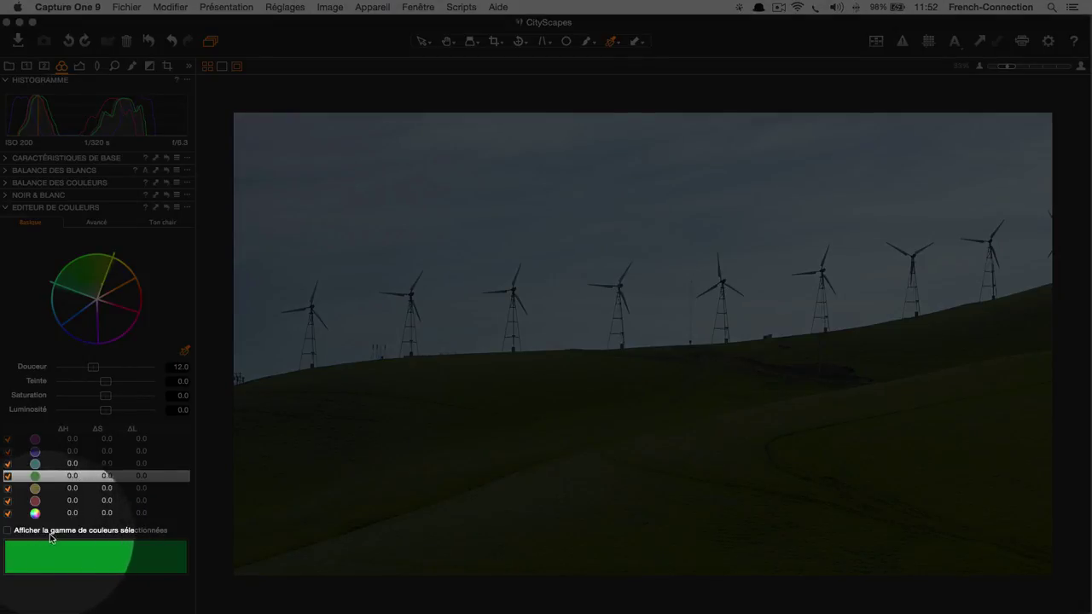
pyautogui.click(8, 532)
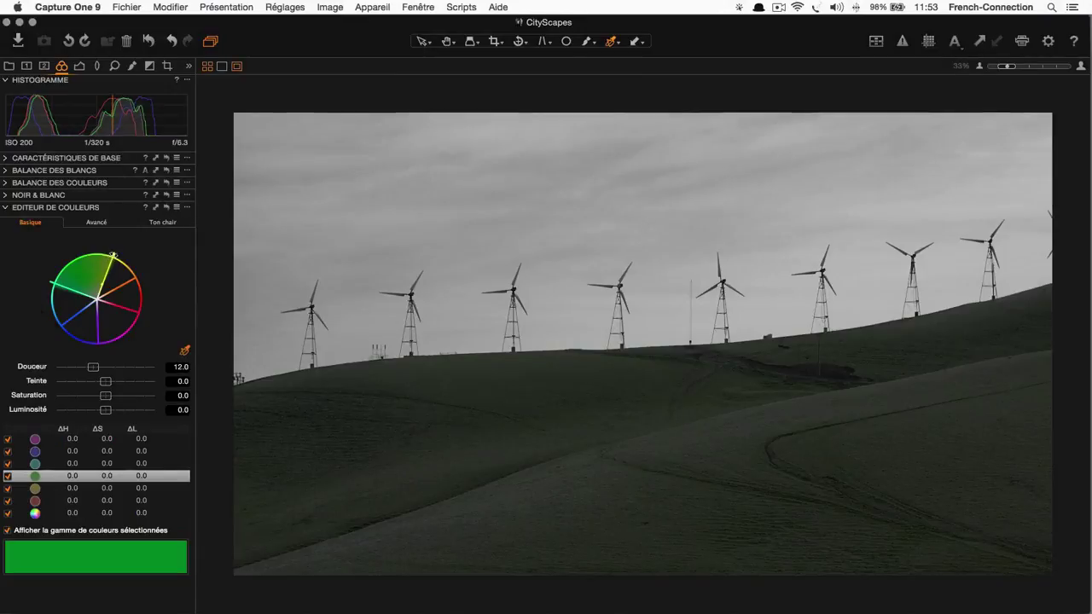
pyautogui.moveTo(117, 256); pyautogui.dragTo(132, 266)
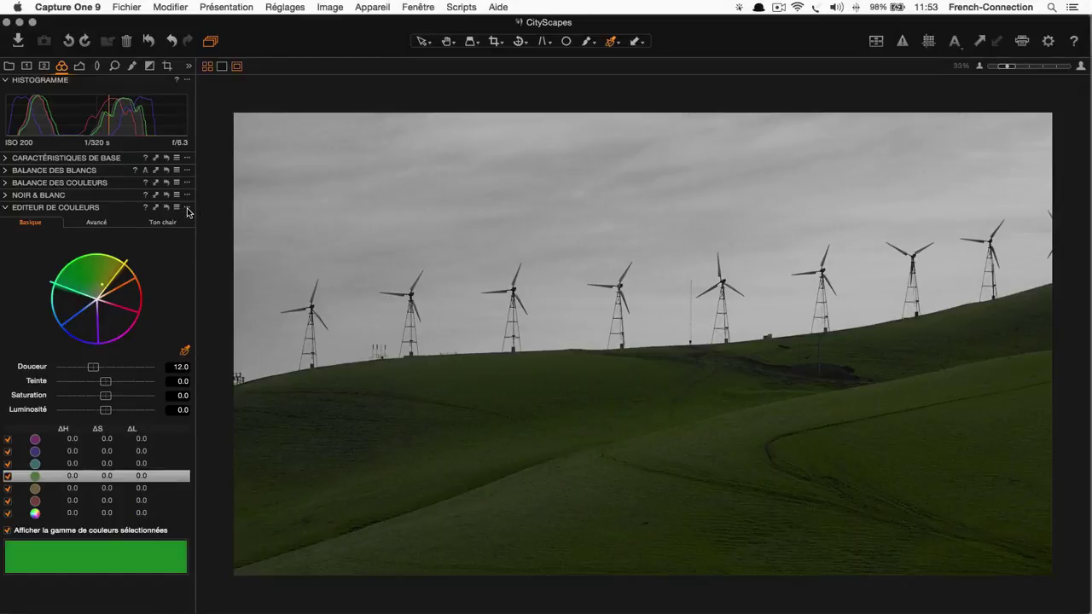
# - Create a mask layer from the green colour selection, rename it "herbe", and check its mask coverage
pyautogui.click(187, 208)
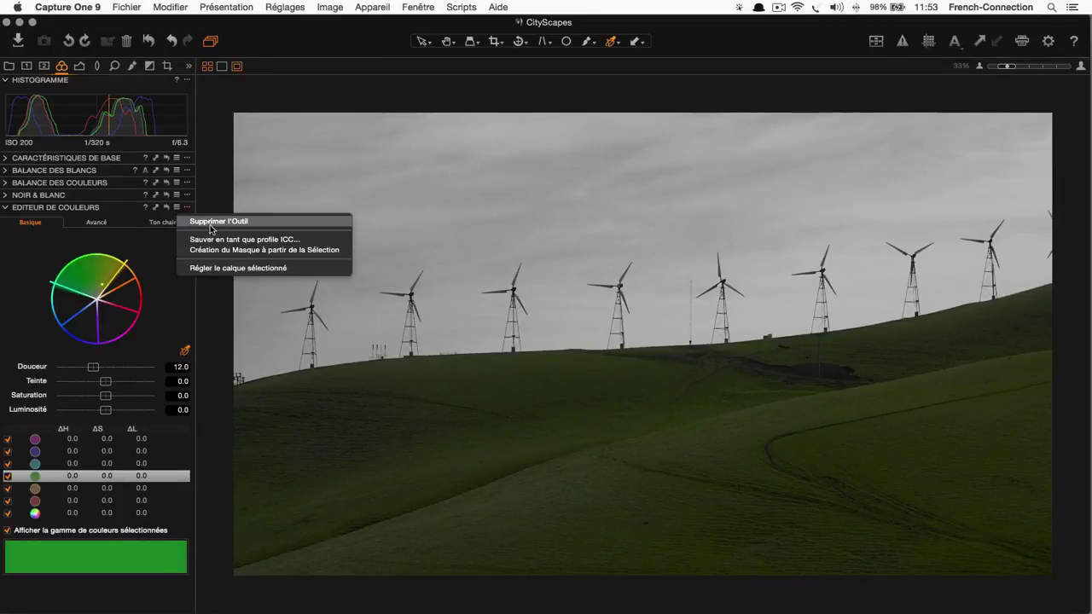
pyautogui.click(267, 250)
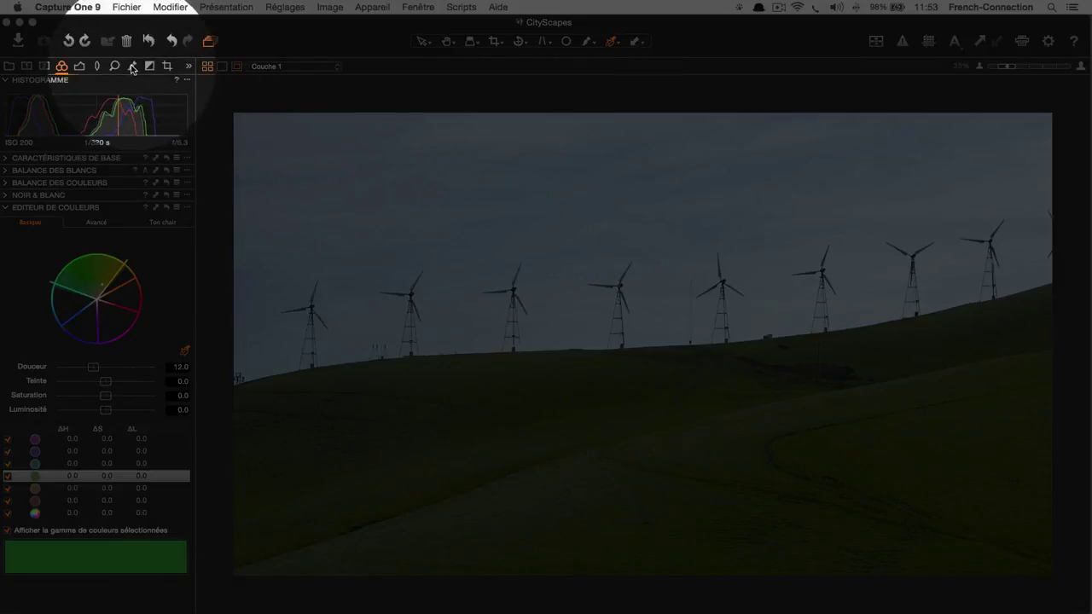
pyautogui.click(131, 68)
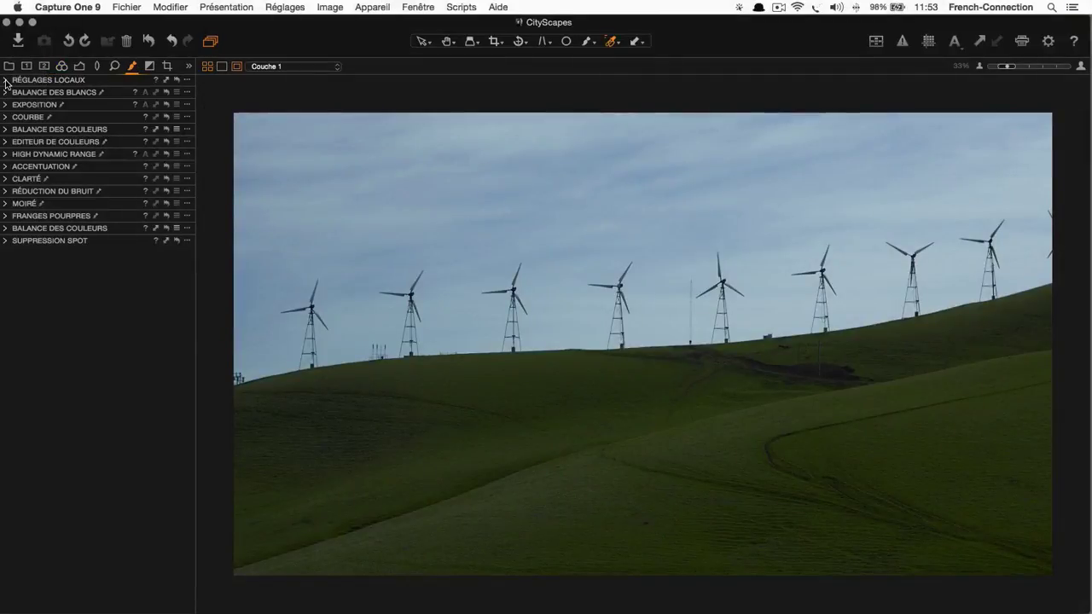
pyautogui.click(5, 81)
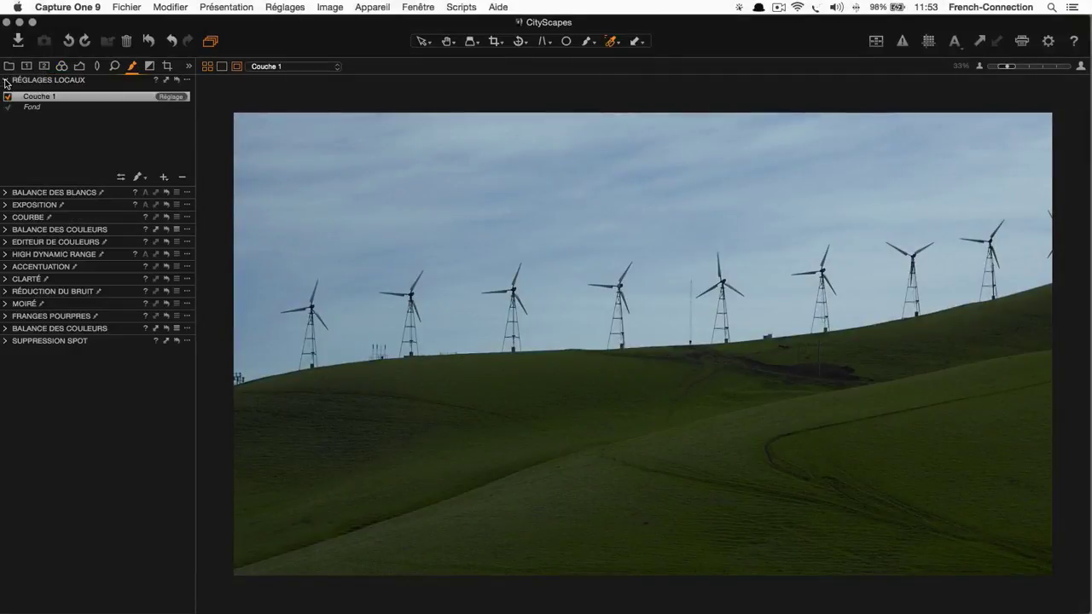
pyautogui.doubleClick(44, 99)
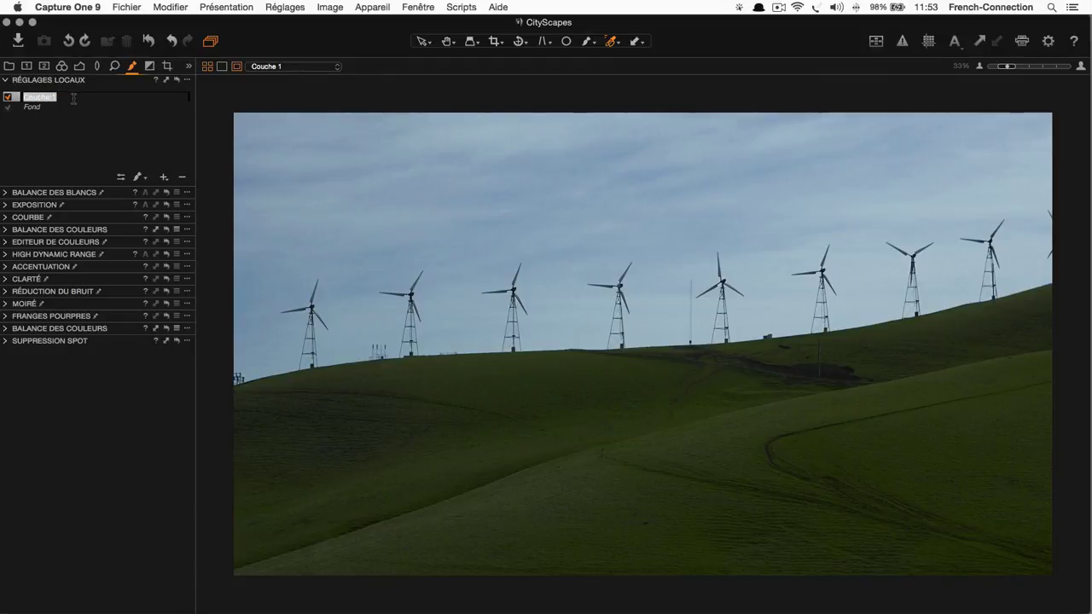
pyautogui.write('herbe')
pyautogui.press('Return')
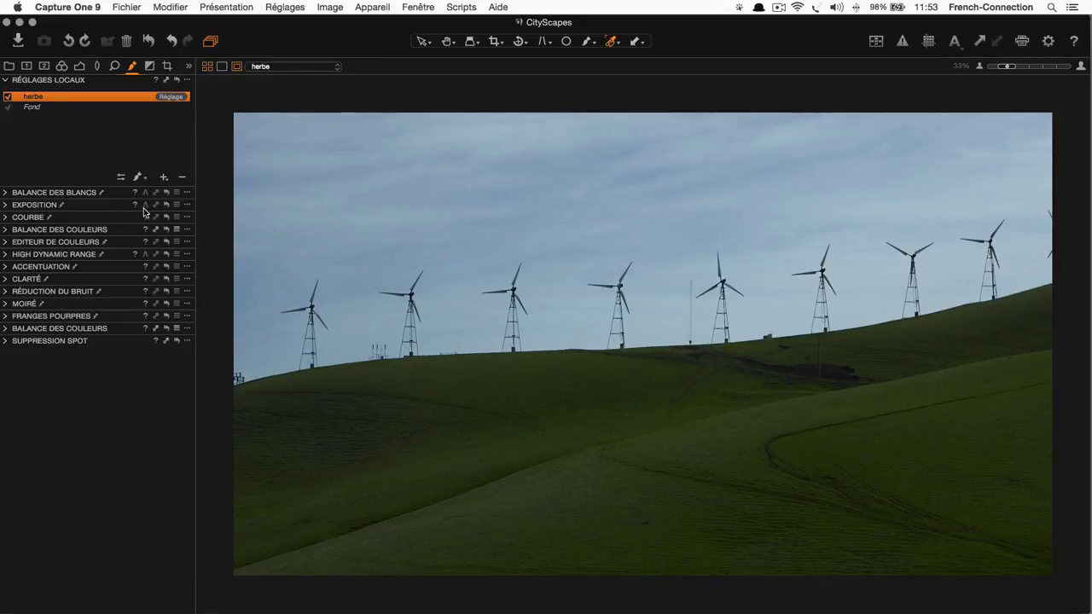
pyautogui.press('m')
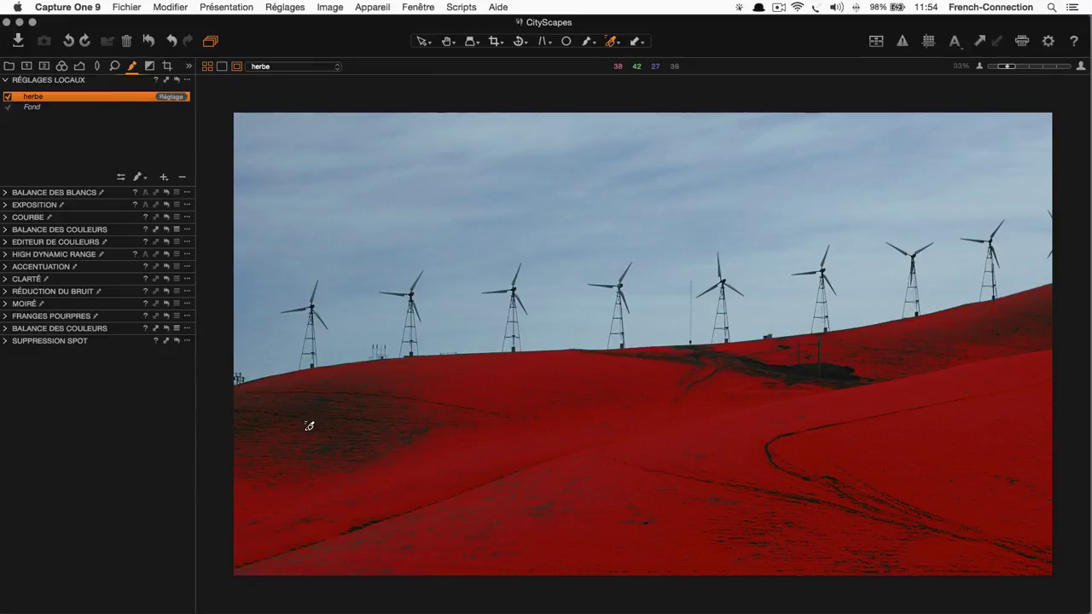
pyautogui.press('m')
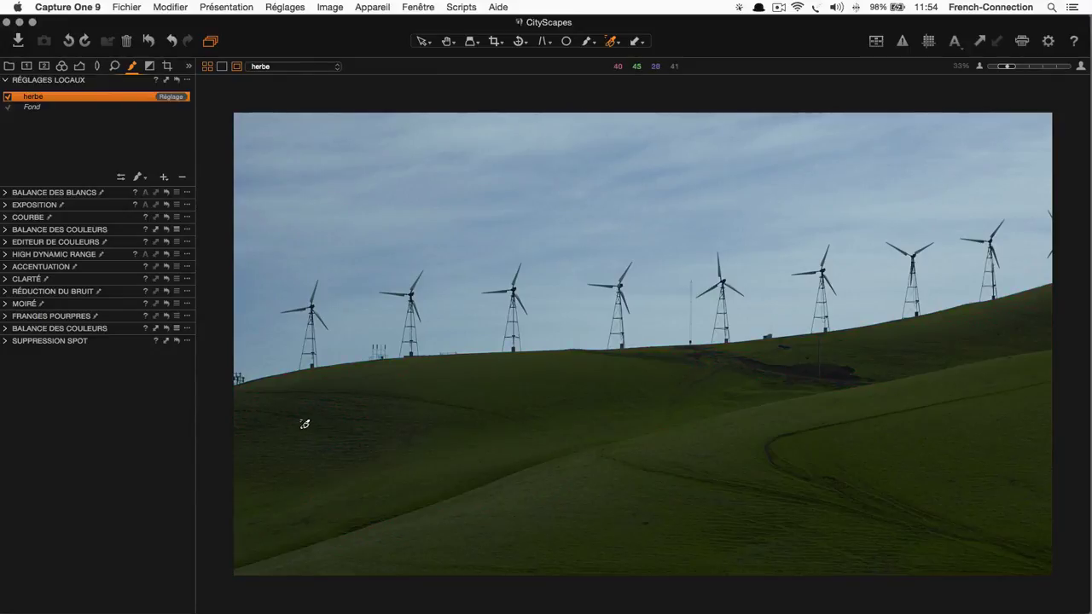
# - Brighten the herbe layer's Luma curve with a point at about input 156, output 198, and shift the black point slightly inward
pyautogui.click(5, 219)
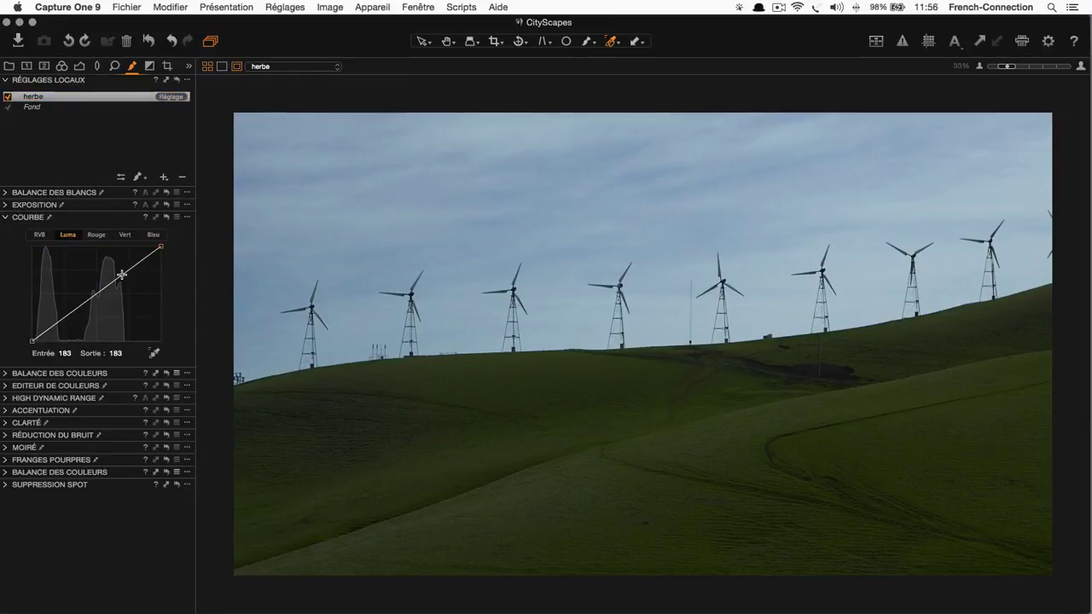
pyautogui.moveTo(126, 276); pyautogui.dragTo(119, 272)
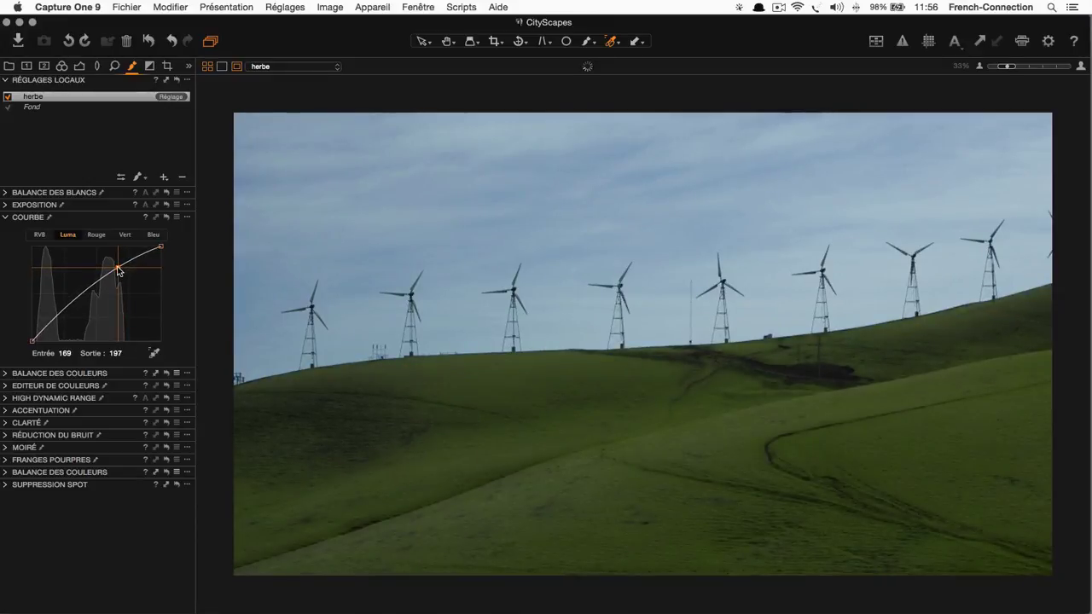
pyautogui.moveTo(33, 340); pyautogui.dragTo(40, 340)
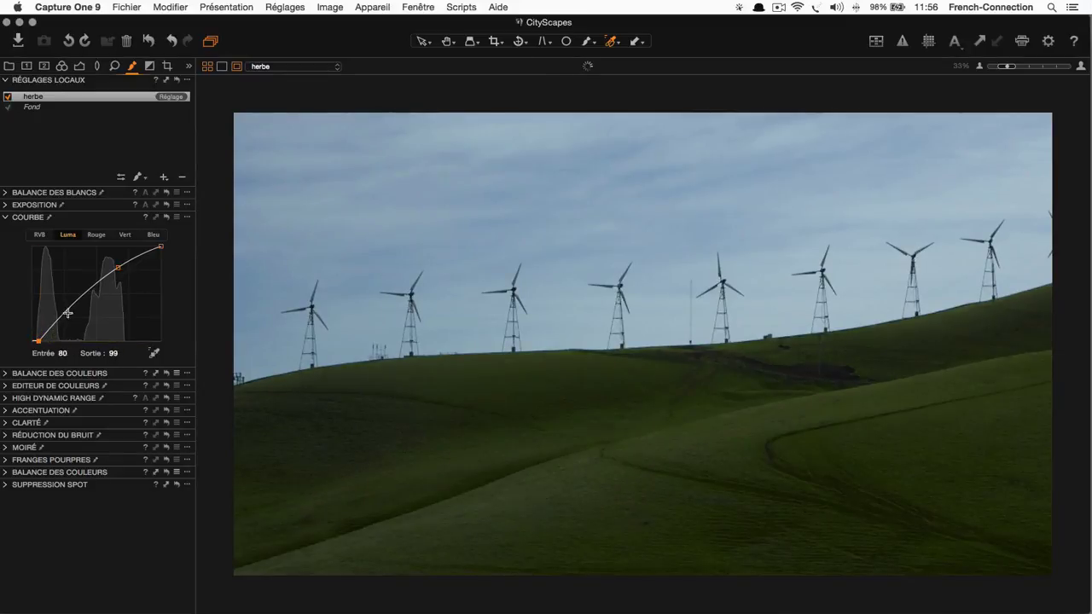
pyautogui.moveTo(118, 267); pyautogui.dragTo(111, 268)
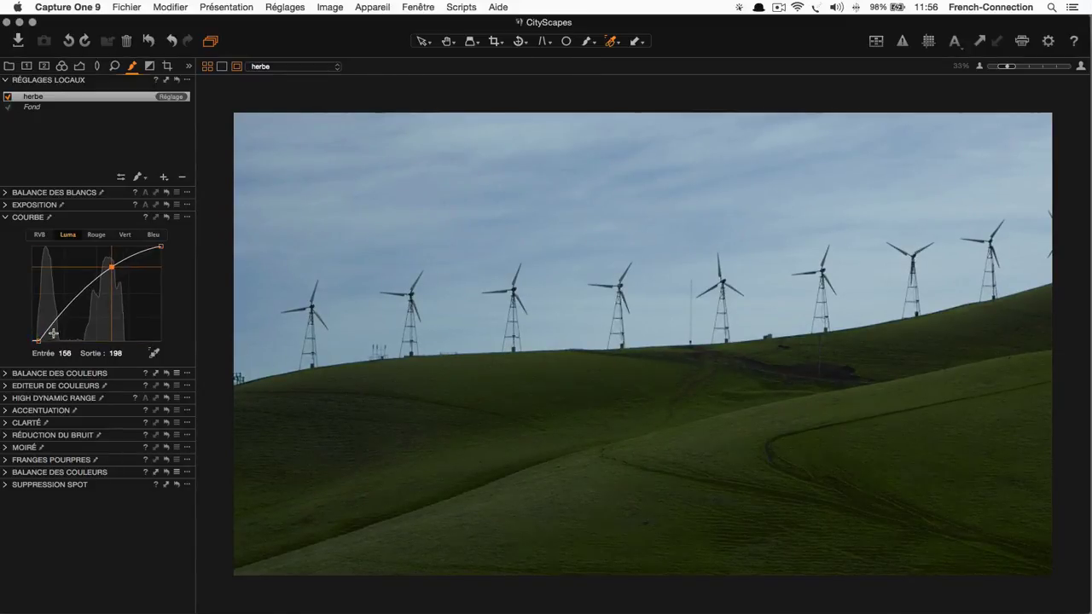
pyautogui.moveTo(40, 339); pyautogui.dragTo(36, 340)
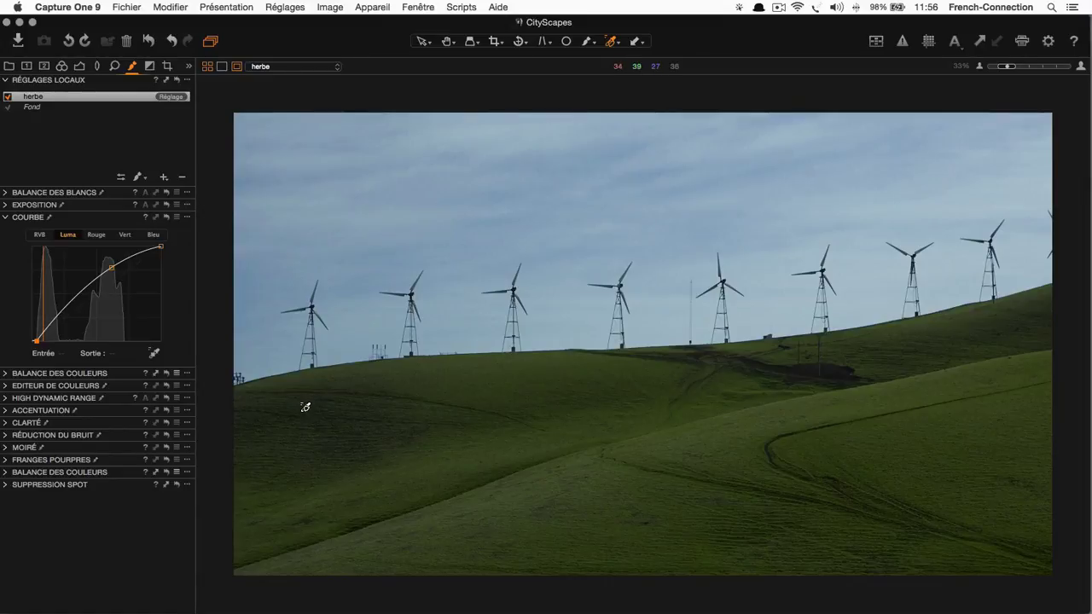
# - Brush over the gaps in the herbe layer's mask until the whole hillside is covered, adjusting the brush size, and hide the mask
pyautogui.press('m')
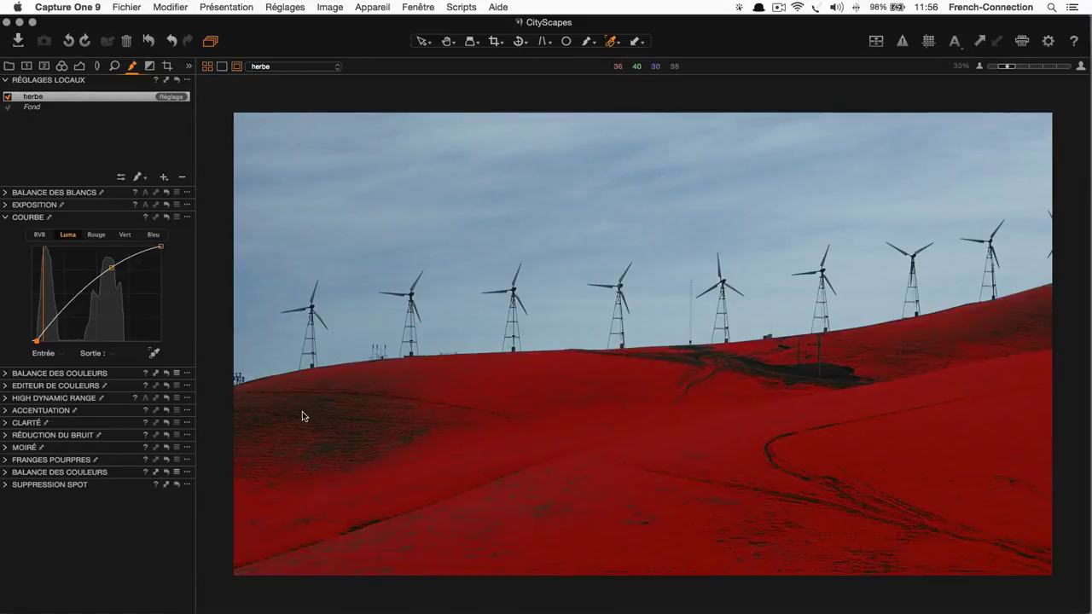
pyautogui.press('b')
pyautogui.moveTo(336, 426)
pyautogui.mouseDown()
pyautogui.moveTo(366, 434)
pyautogui.moveTo(384, 415)
pyautogui.mouseUp()
pyautogui.rightClick(383, 416)
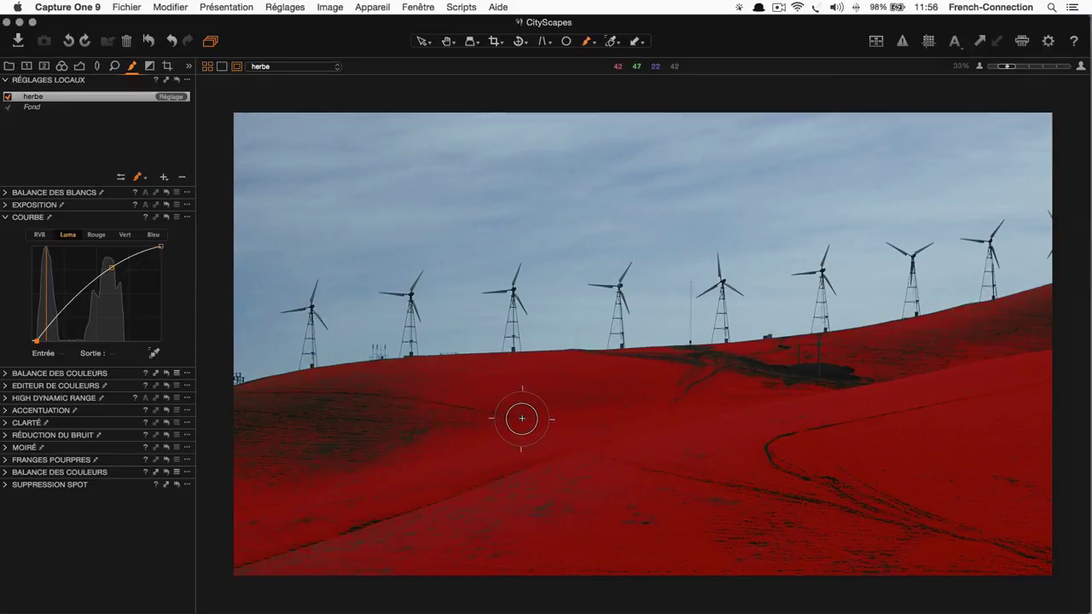
pyautogui.rightClick(354, 439)
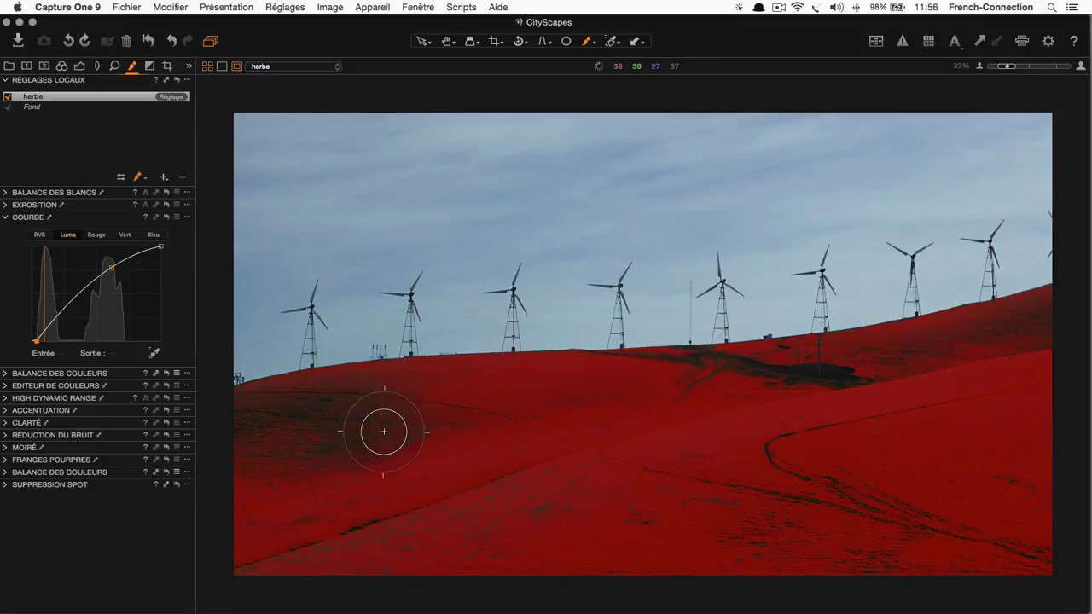
pyautogui.press('m')
pyautogui.press('m')
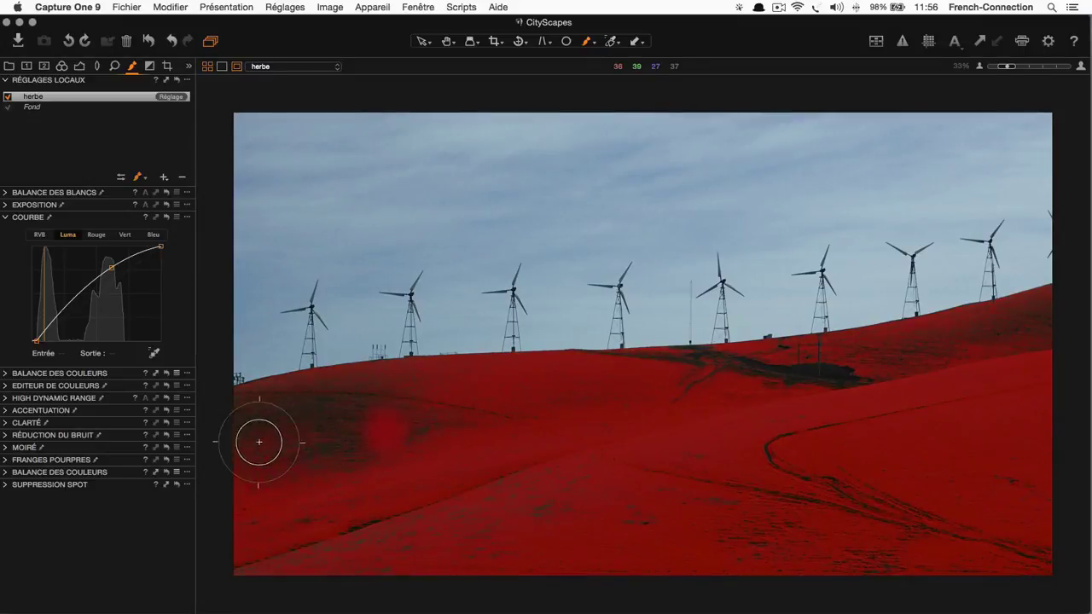
pyautogui.moveTo(679, 407)
pyautogui.mouseDown()
pyautogui.moveTo(731, 390)
pyautogui.moveTo(914, 371)
pyautogui.mouseUp()
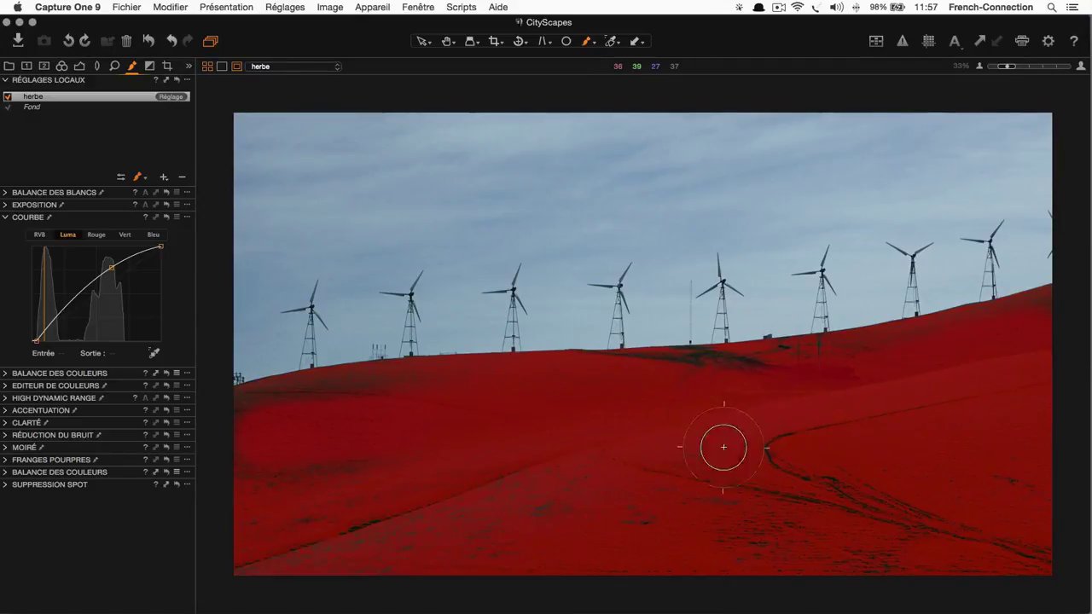
pyautogui.moveTo(232, 485)
pyautogui.mouseDown()
pyautogui.moveTo(227, 566)
pyautogui.moveTo(402, 531)
pyautogui.moveTo(305, 529)
pyautogui.mouseUp()
pyautogui.moveTo(619, 487)
pyautogui.mouseDown()
pyautogui.moveTo(558, 517)
pyautogui.moveTo(771, 506)
pyautogui.moveTo(831, 475)
pyautogui.moveTo(428, 460)
pyautogui.mouseUp()
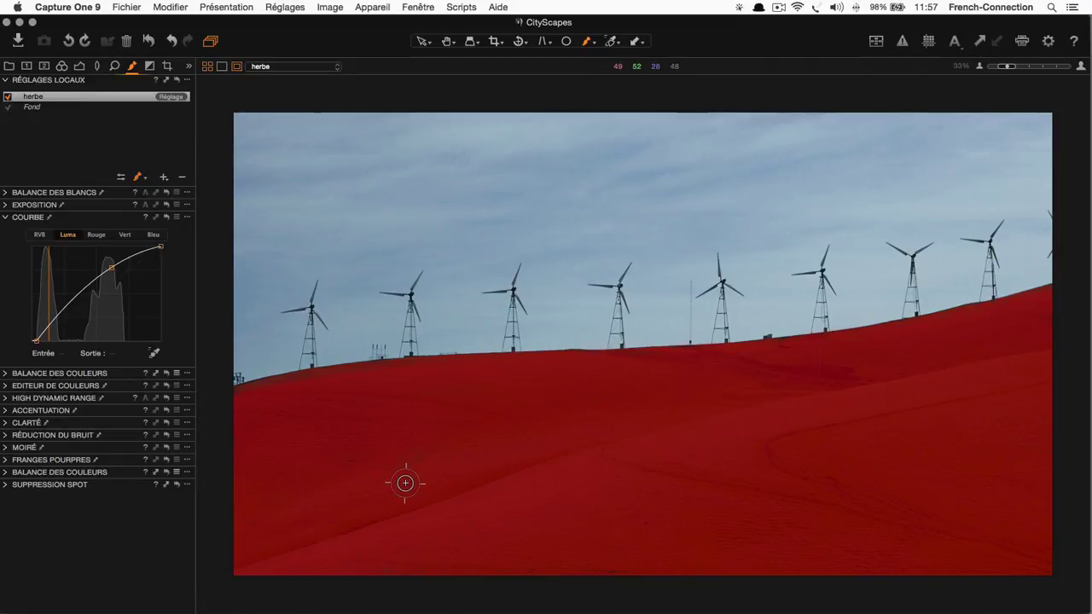
pyautogui.press('m')
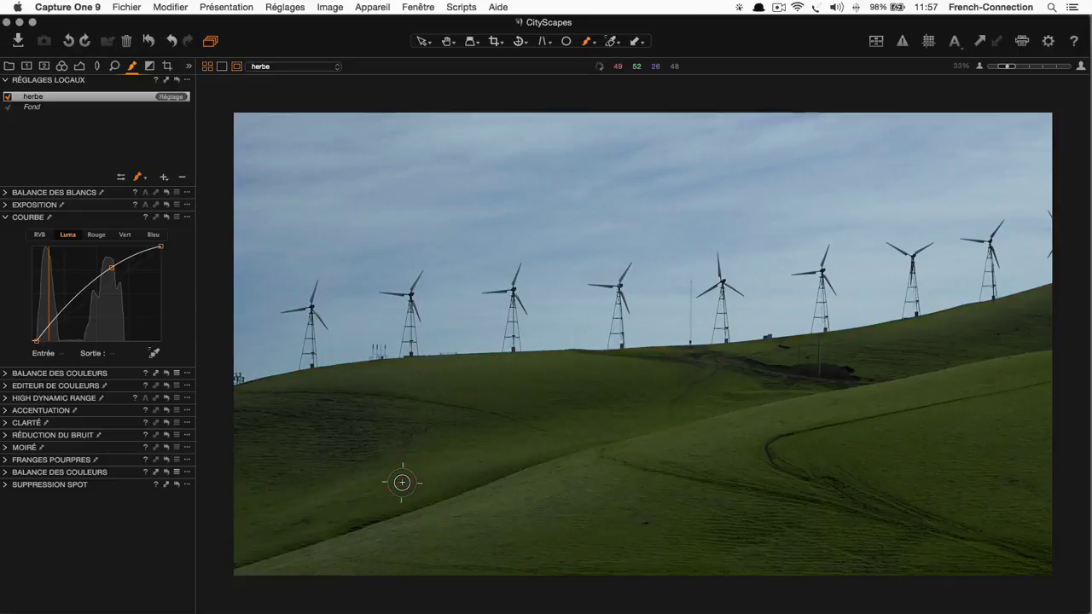
# - Add a new adjustment layer named "ciel"
pyautogui.click(164, 178)
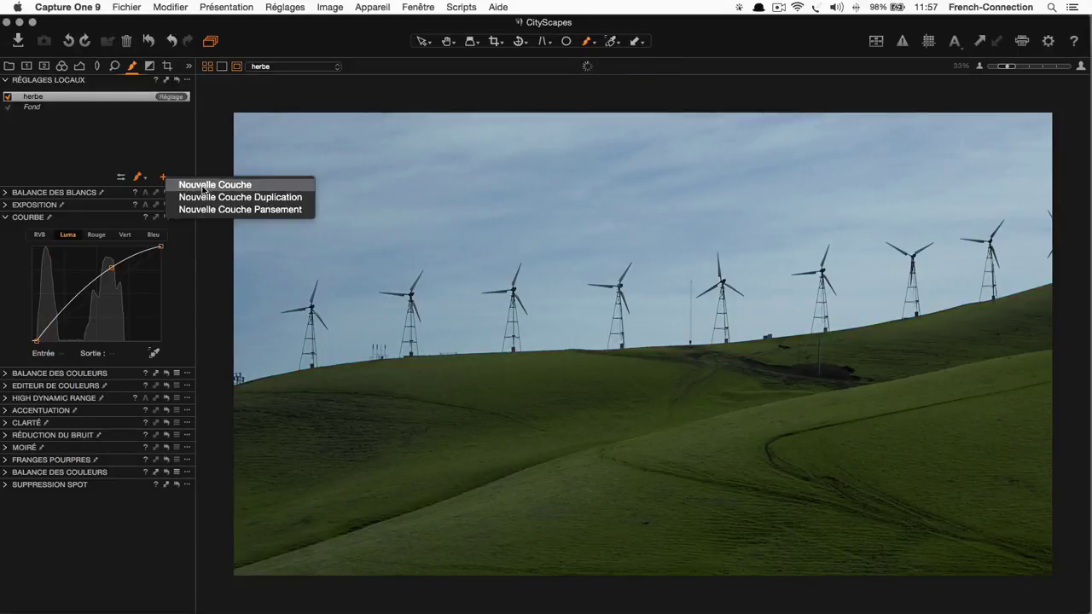
pyautogui.click(201, 184)
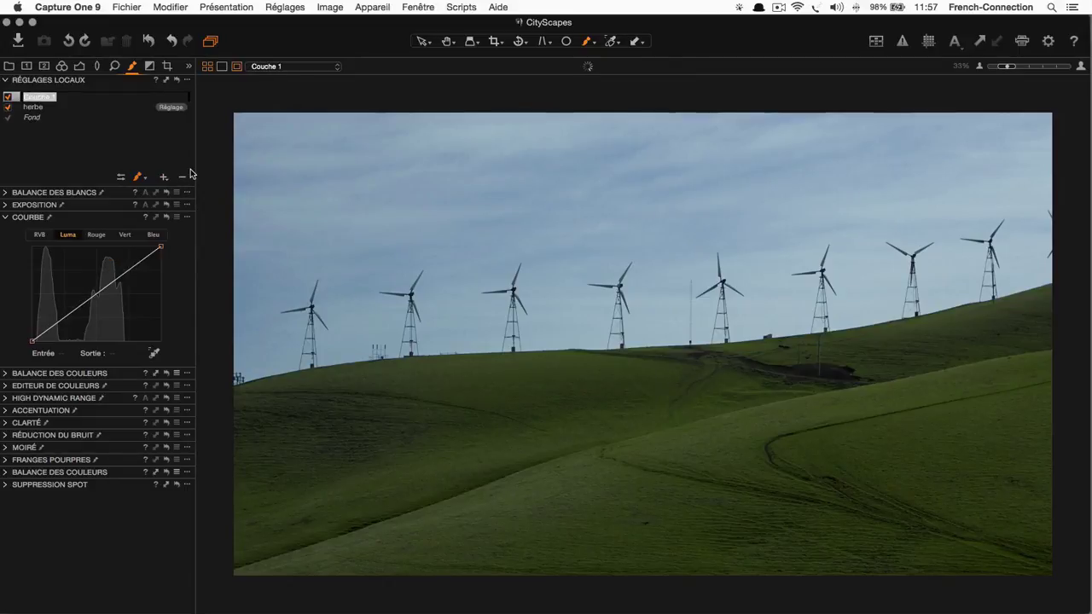
pyautogui.write('cie')
pyautogui.write('l')
pyautogui.press('Return')
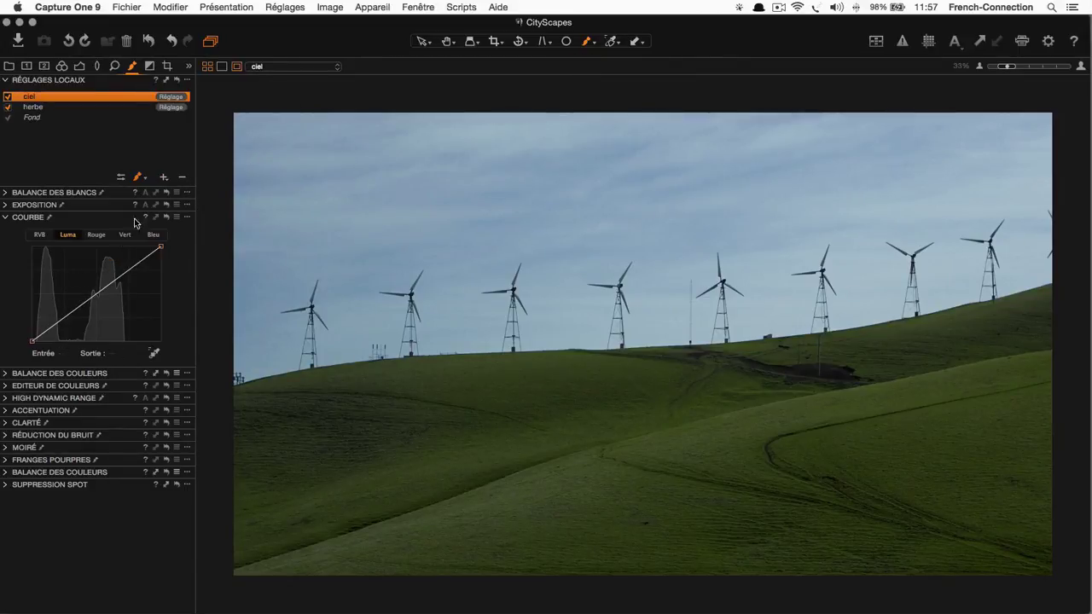
# - Copy the herbe layer's mask to the ciel layer and invert it so it covers the sky
pyautogui.rightClick(136, 101)
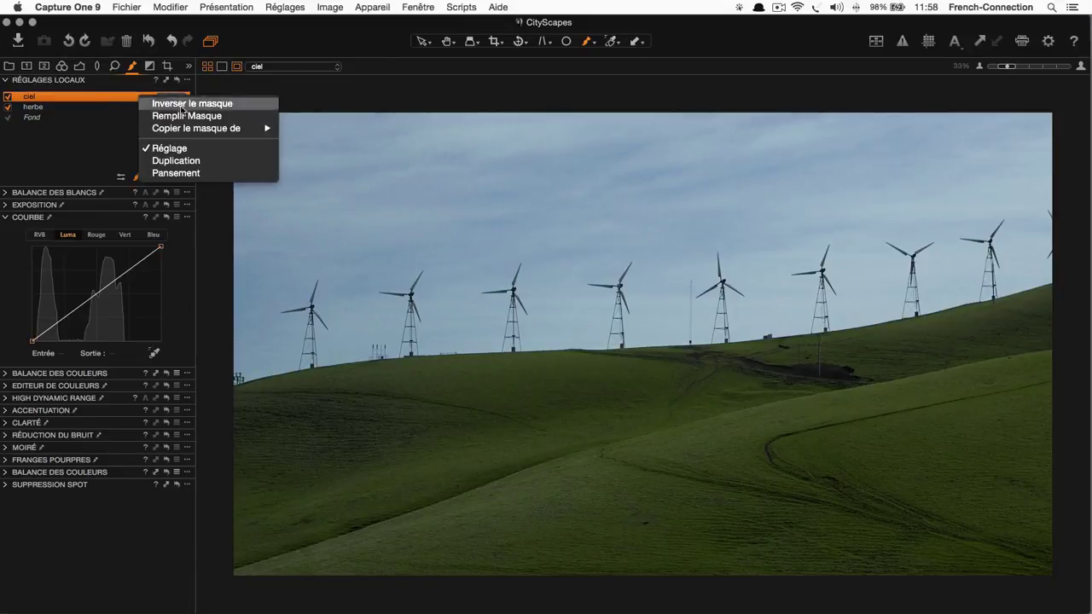
pyautogui.moveTo(194, 128)
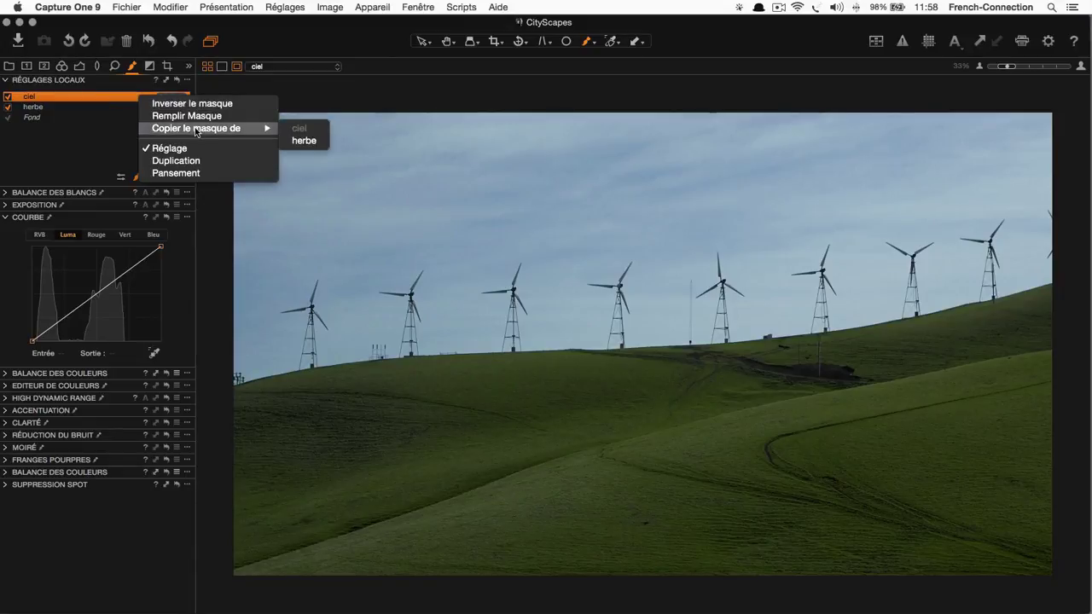
pyautogui.click(307, 141)
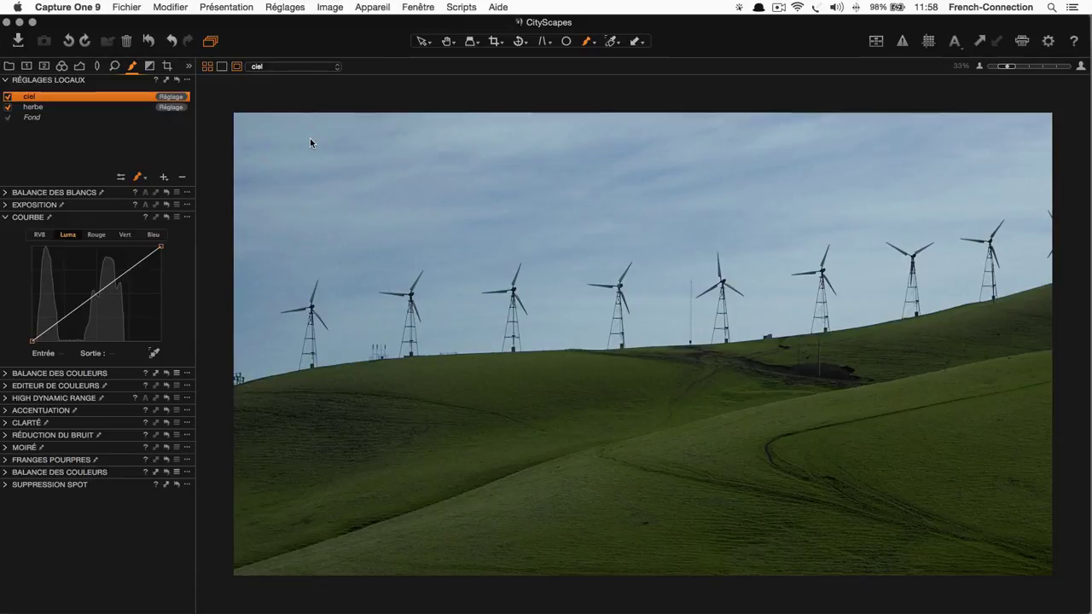
pyautogui.press('m')
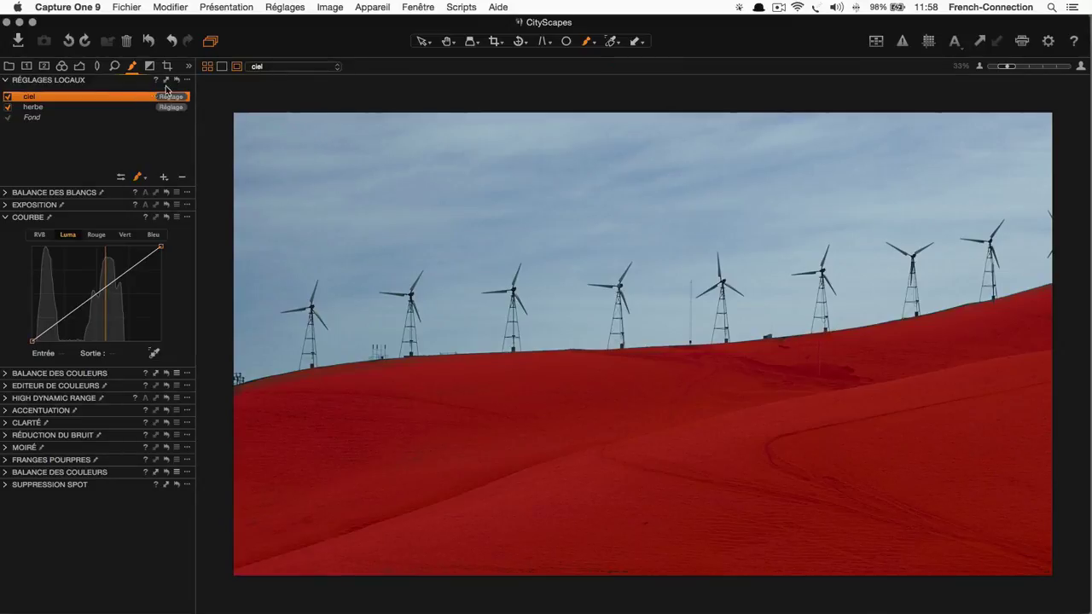
pyautogui.rightClick(128, 101)
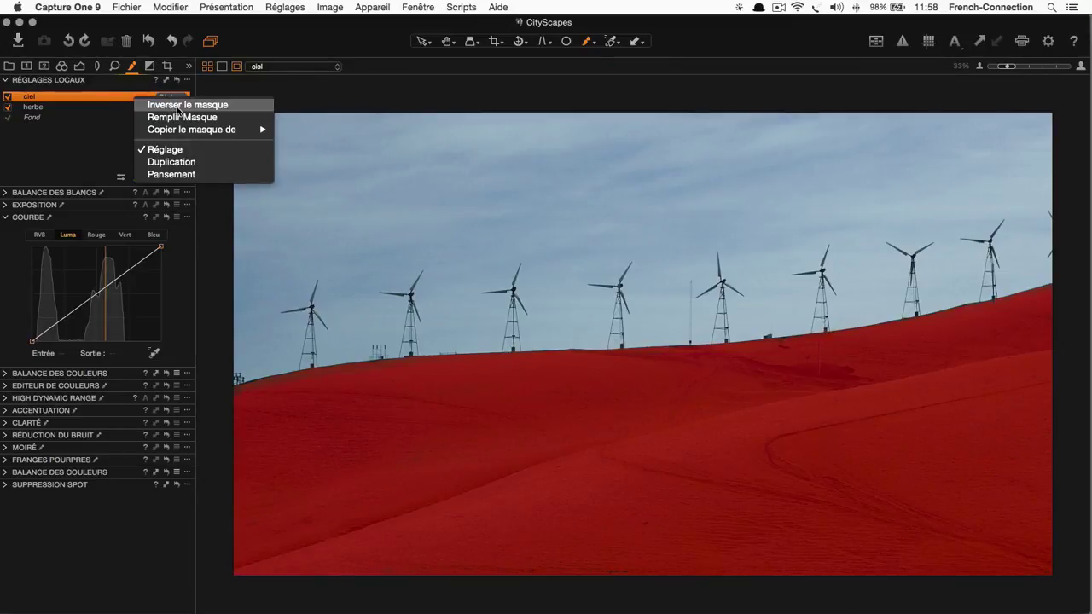
pyautogui.click(175, 108)
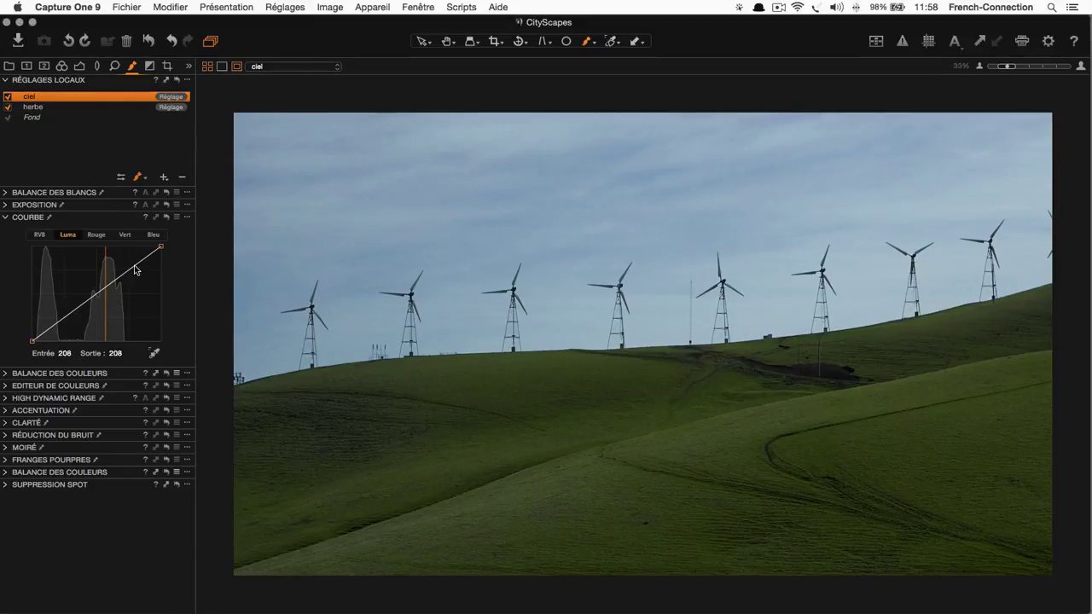
# - Shape the ciel layer's Luma curve into an S with the white point pulled inward, and increase the layer's saturation
pyautogui.moveTo(134, 268)
pyautogui.mouseDown()
pyautogui.moveTo(150, 247)
pyautogui.moveTo(132, 247)
pyautogui.mouseUp()
pyautogui.moveTo(80, 295); pyautogui.dragTo(82, 309)
pyautogui.moveTo(111, 273); pyautogui.dragTo(120, 261)
pyautogui.click(6, 205)
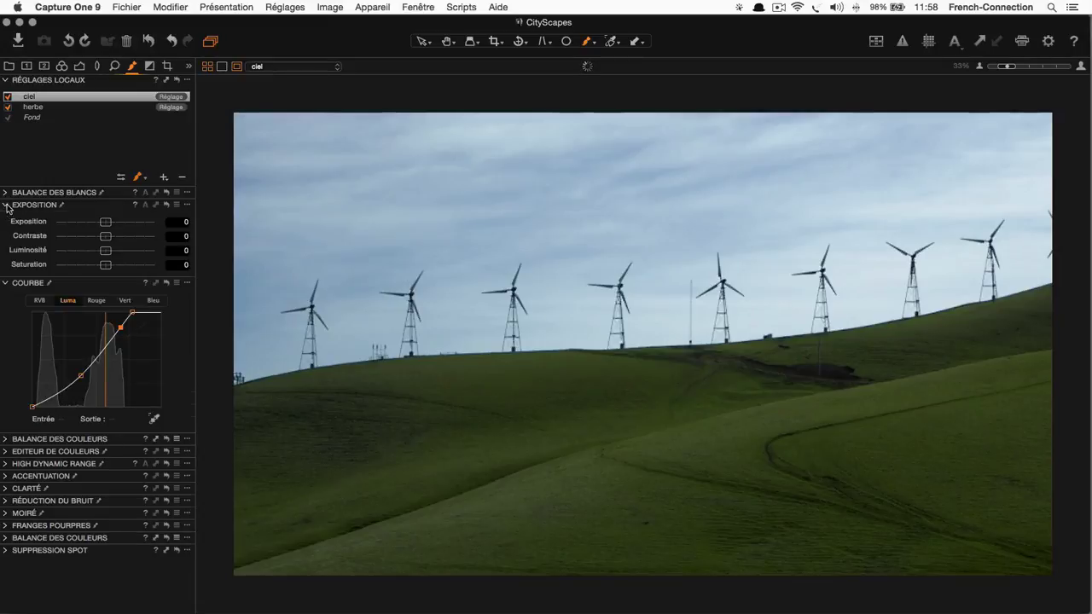
pyautogui.moveTo(107, 266); pyautogui.dragTo(125, 268)
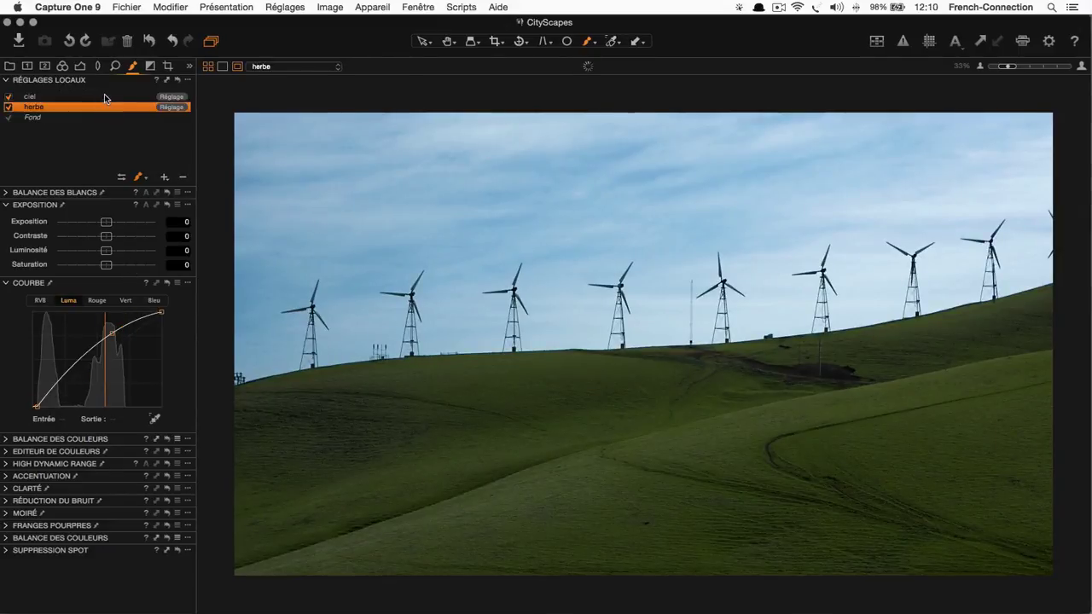
# - Set the herbe layer's clarity to 49
pyautogui.click(104, 95)
pyautogui.click(84, 110)
pyautogui.click(6, 488)
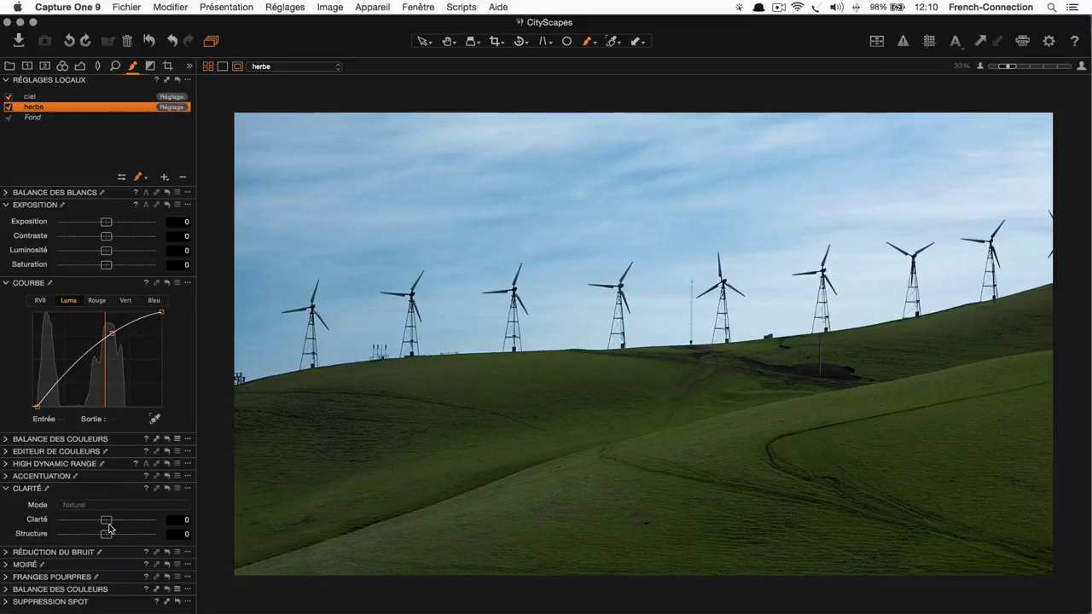
pyautogui.moveTo(107, 520); pyautogui.dragTo(124, 521)
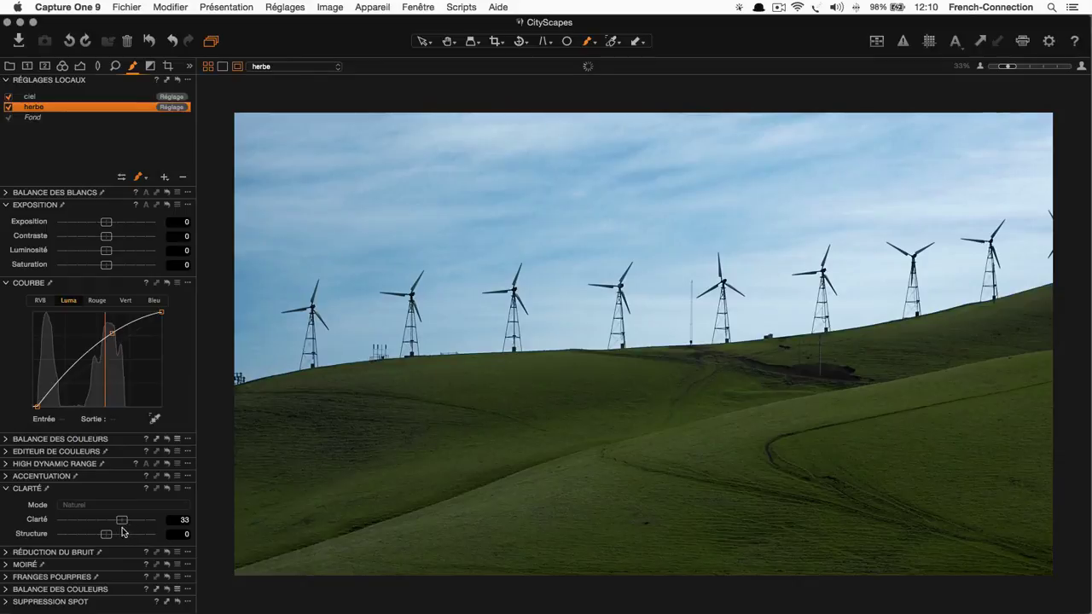
pyautogui.moveTo(121, 522); pyautogui.dragTo(129, 522)
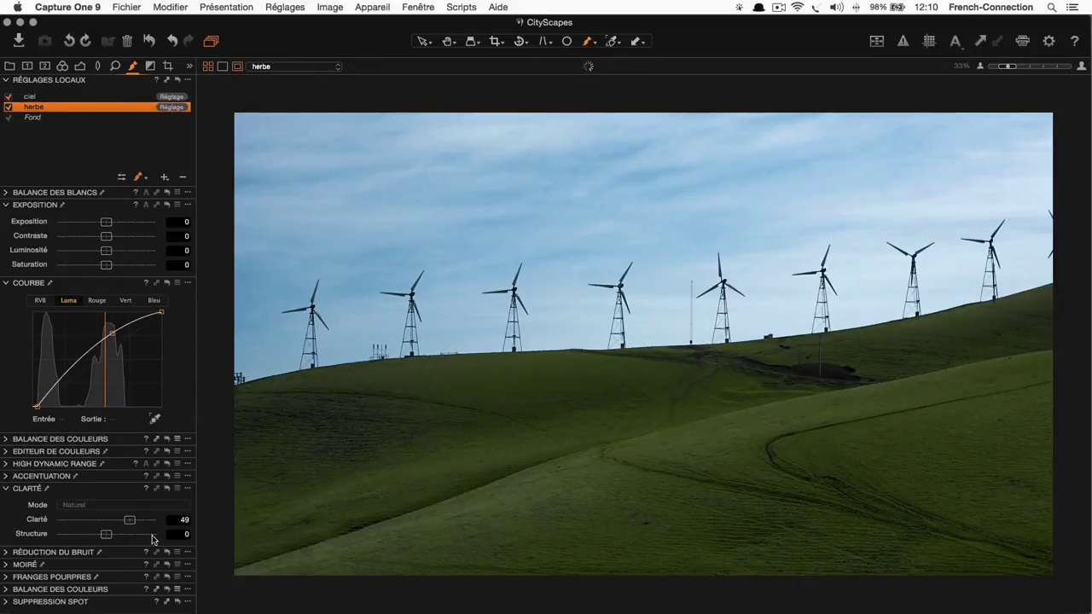